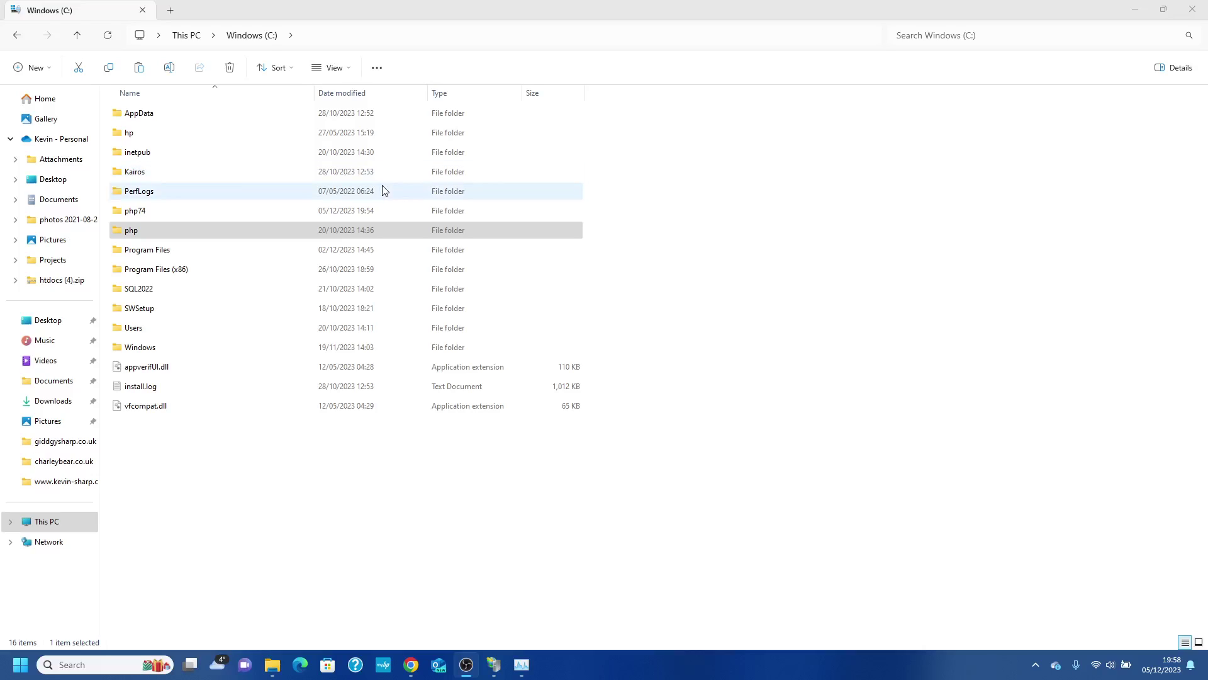
# Look over the running processes in Task Manager, leaving it minimized.
pyautogui.click(520, 671)
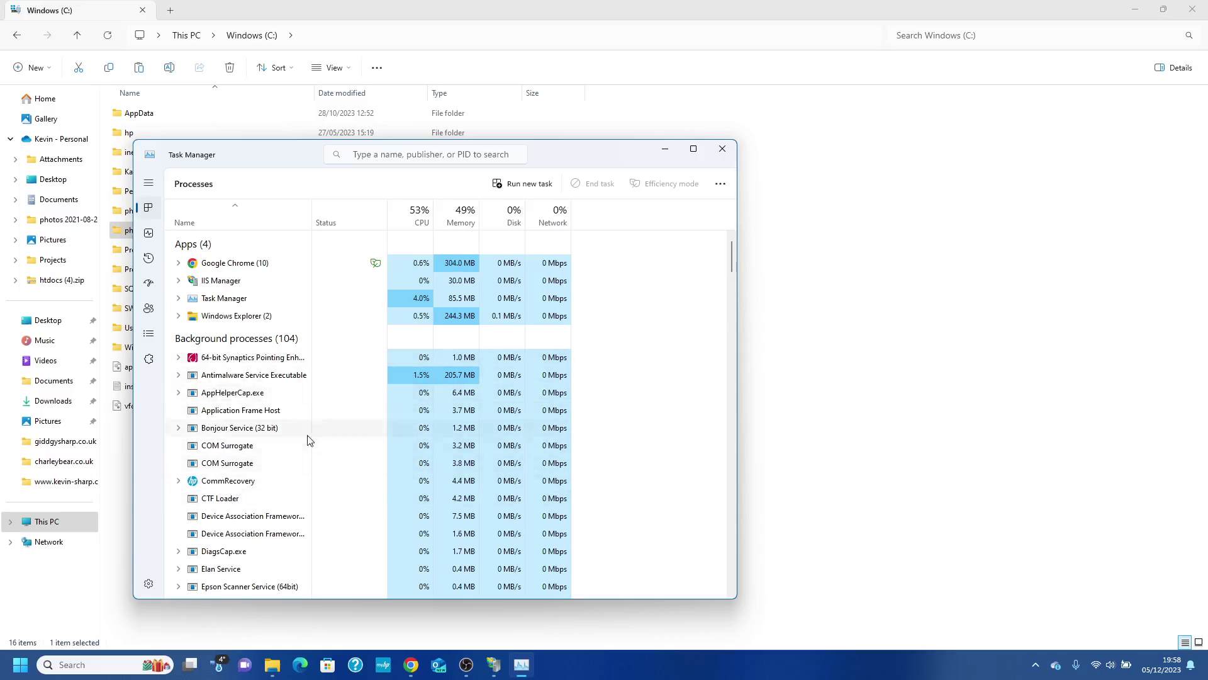
pyautogui.click(667, 149)
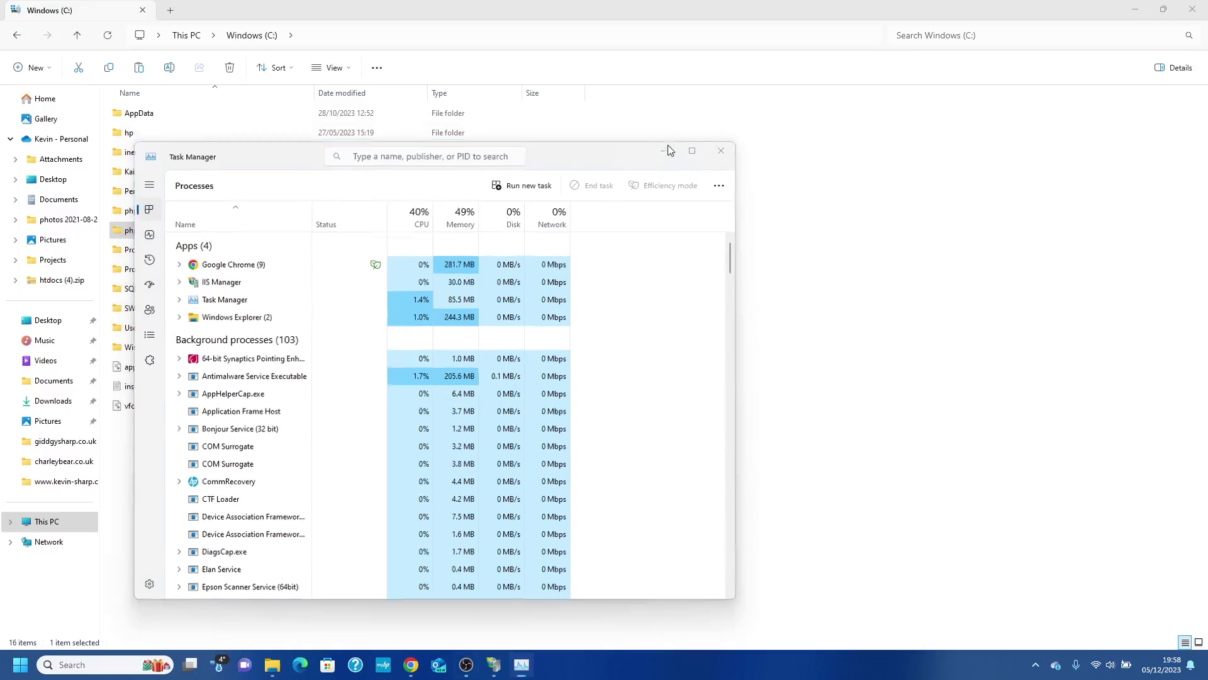
# Switch to Chrome, view the PHP releases archive list, and reload the kevsite.co.uk phpinfo page.
pyautogui.click(410, 665)
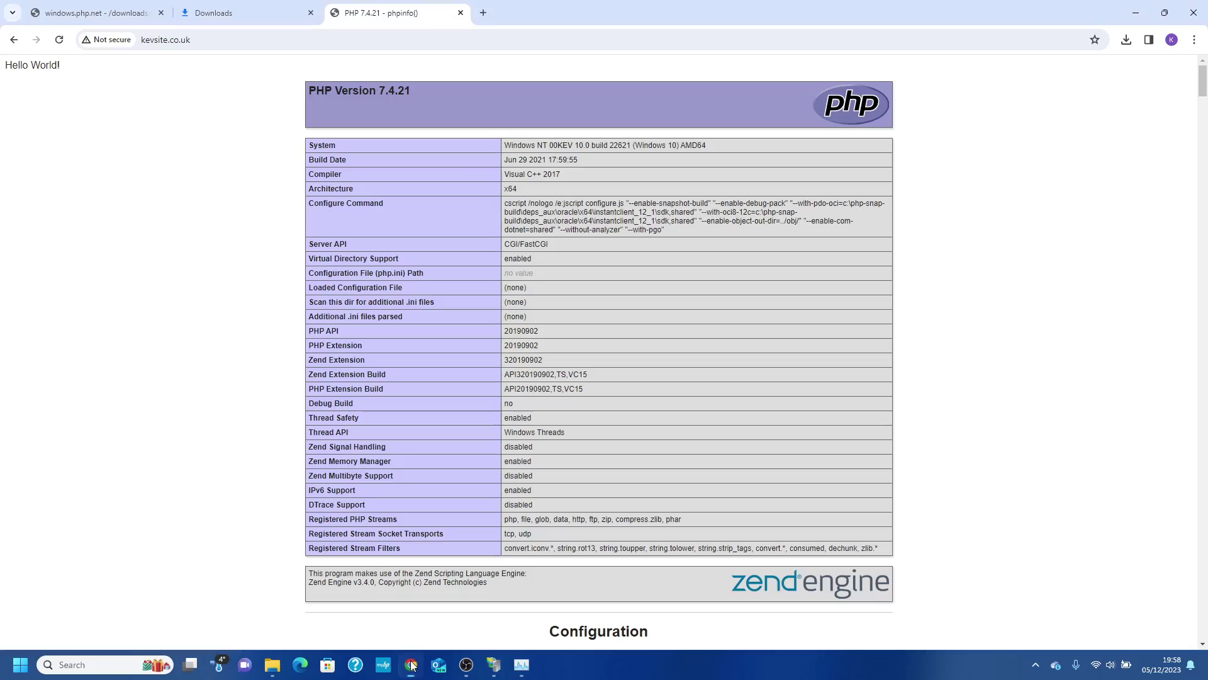
pyautogui.click(139, 11)
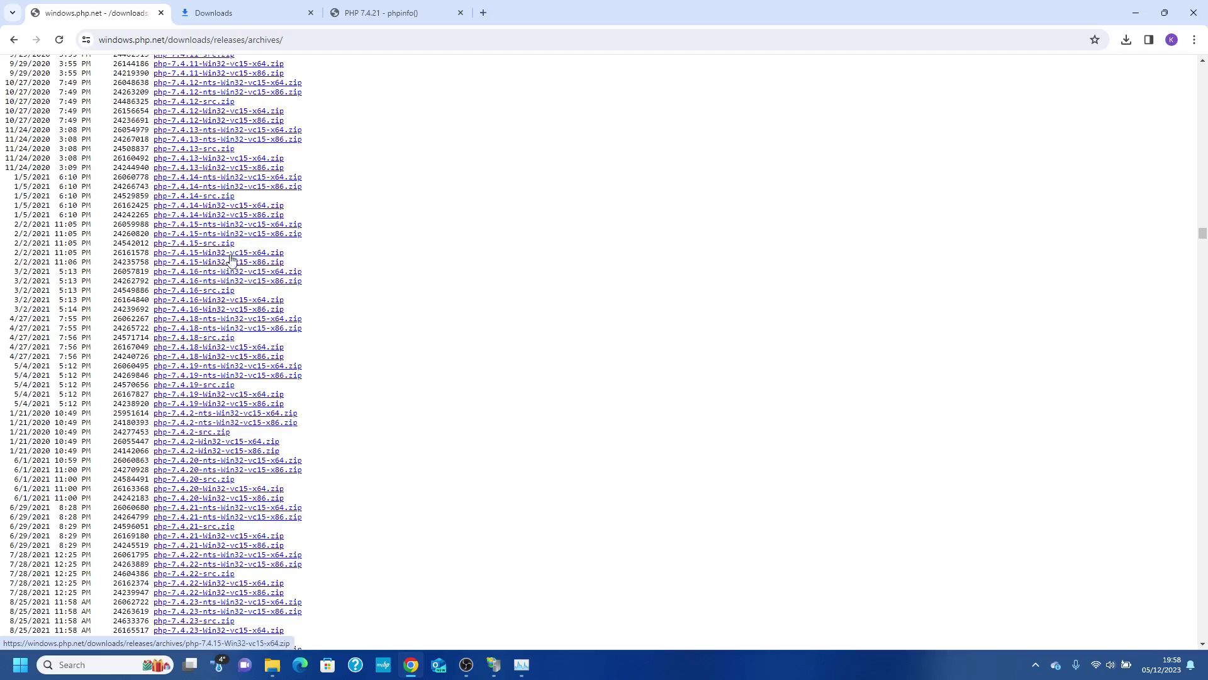
pyautogui.click(400, 12)
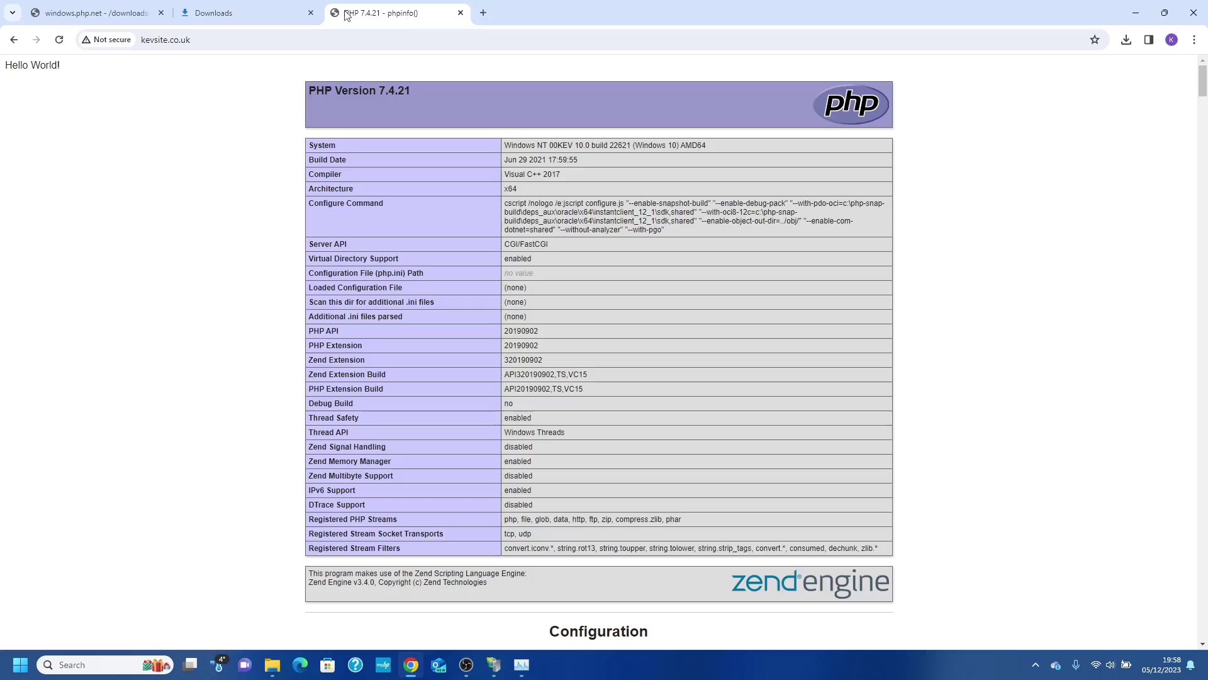
pyautogui.click(55, 48)
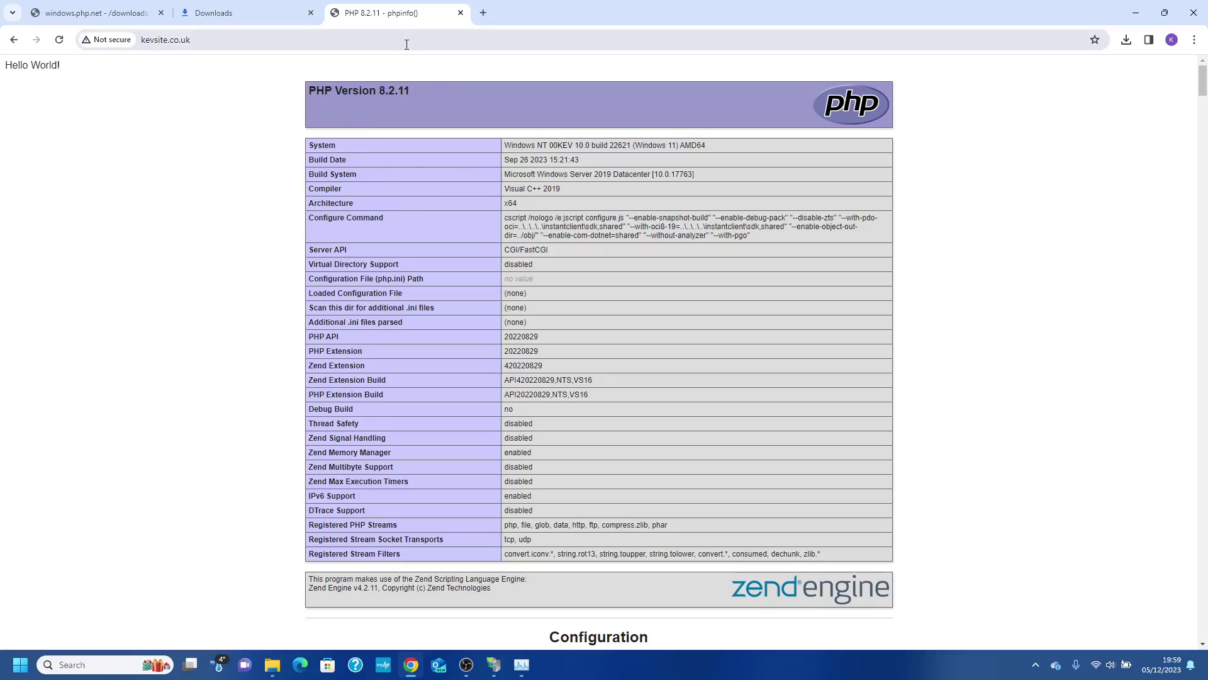
# Switch to File Explorer and examine the extracted php74 folder in Downloads, sorted by name.
pyautogui.click(269, 674)
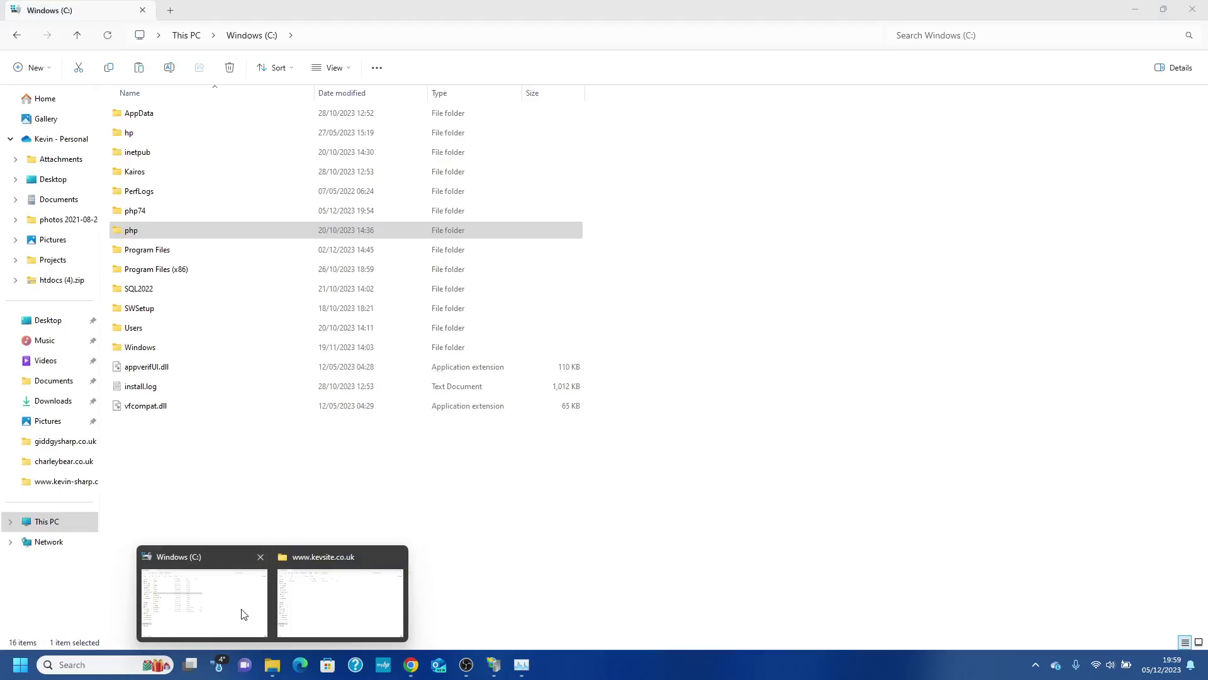
pyautogui.click(242, 613)
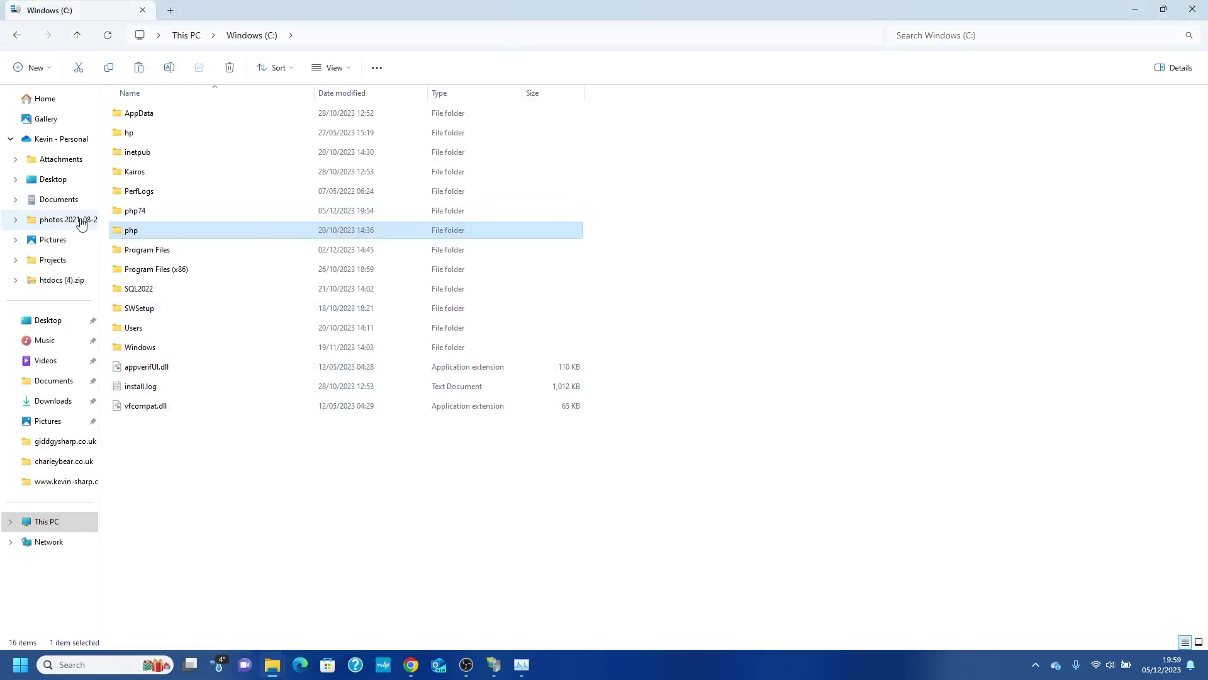
pyautogui.click(53, 401)
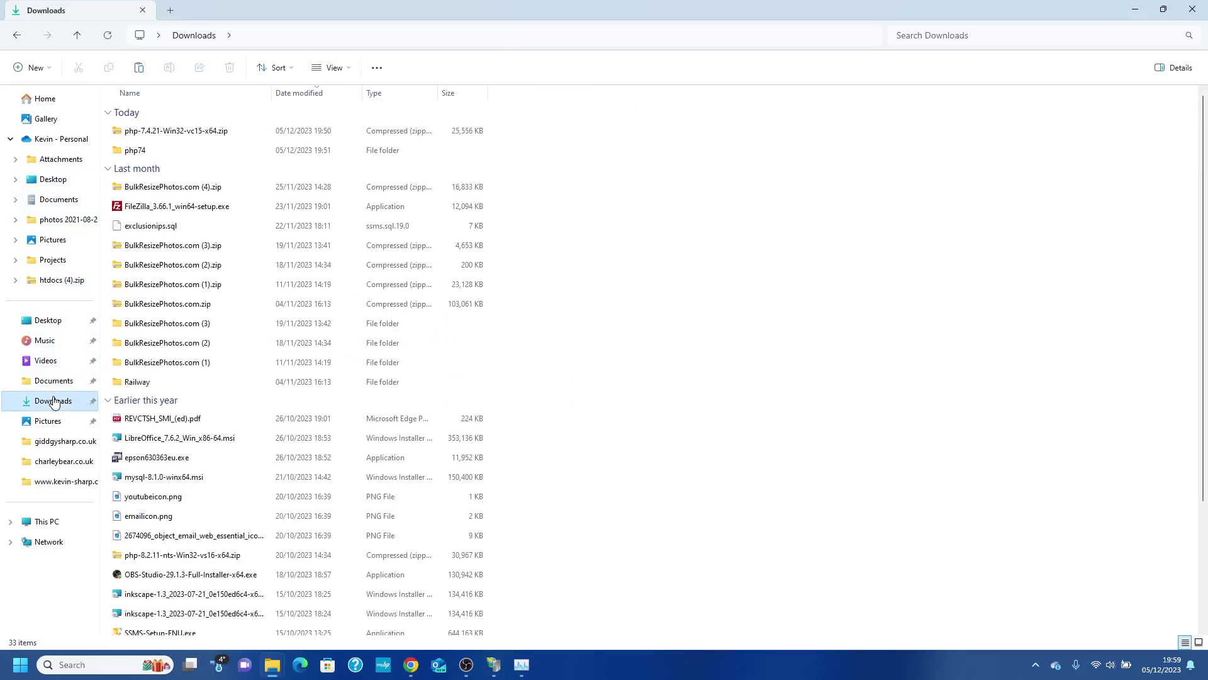
pyautogui.doubleClick(156, 148)
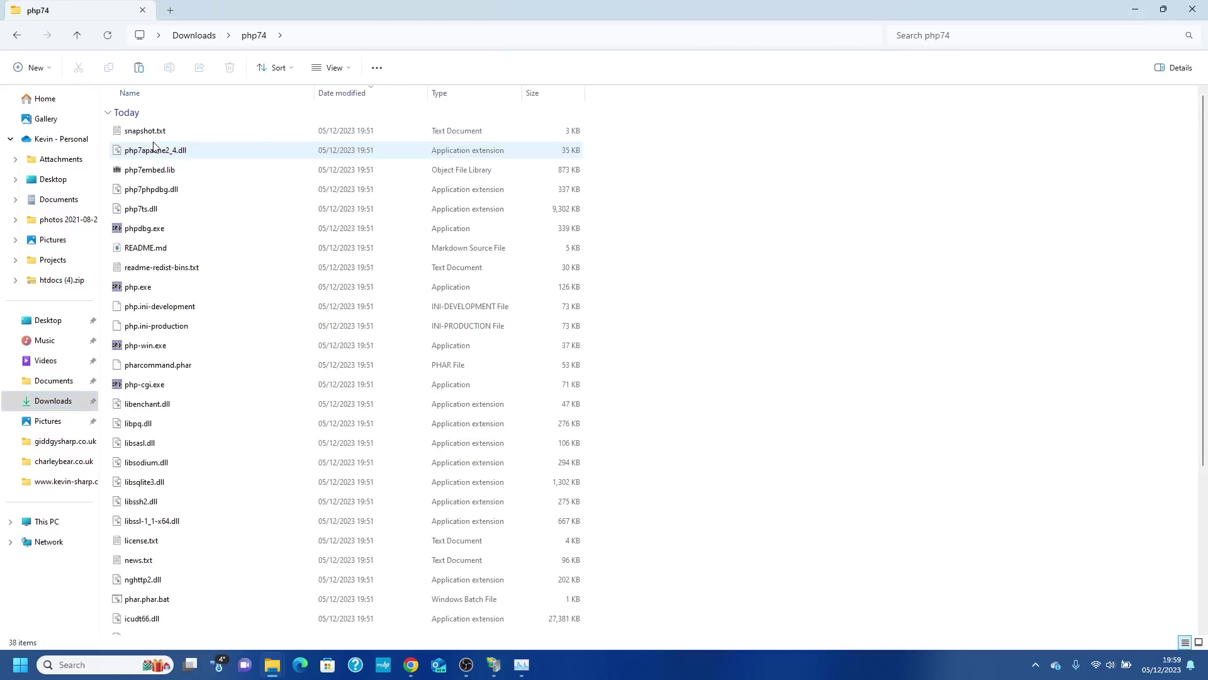
pyautogui.click(188, 94)
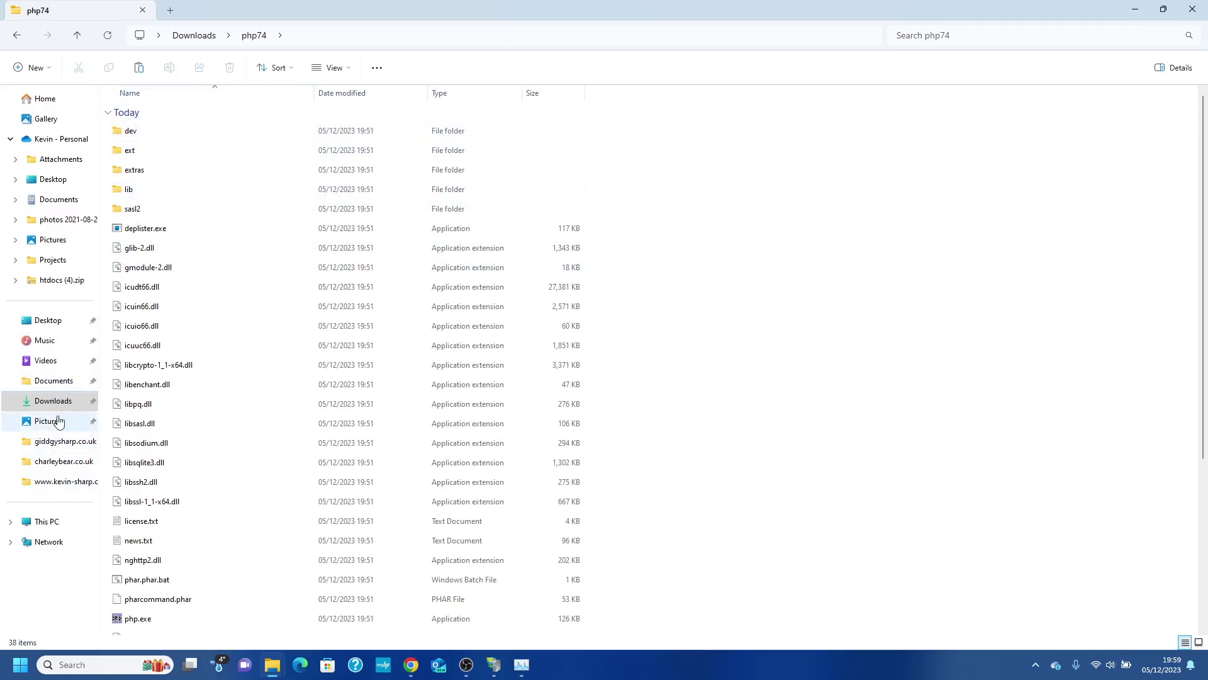
# Try to rename the php folder on drive C: to php81.
pyautogui.click(51, 520)
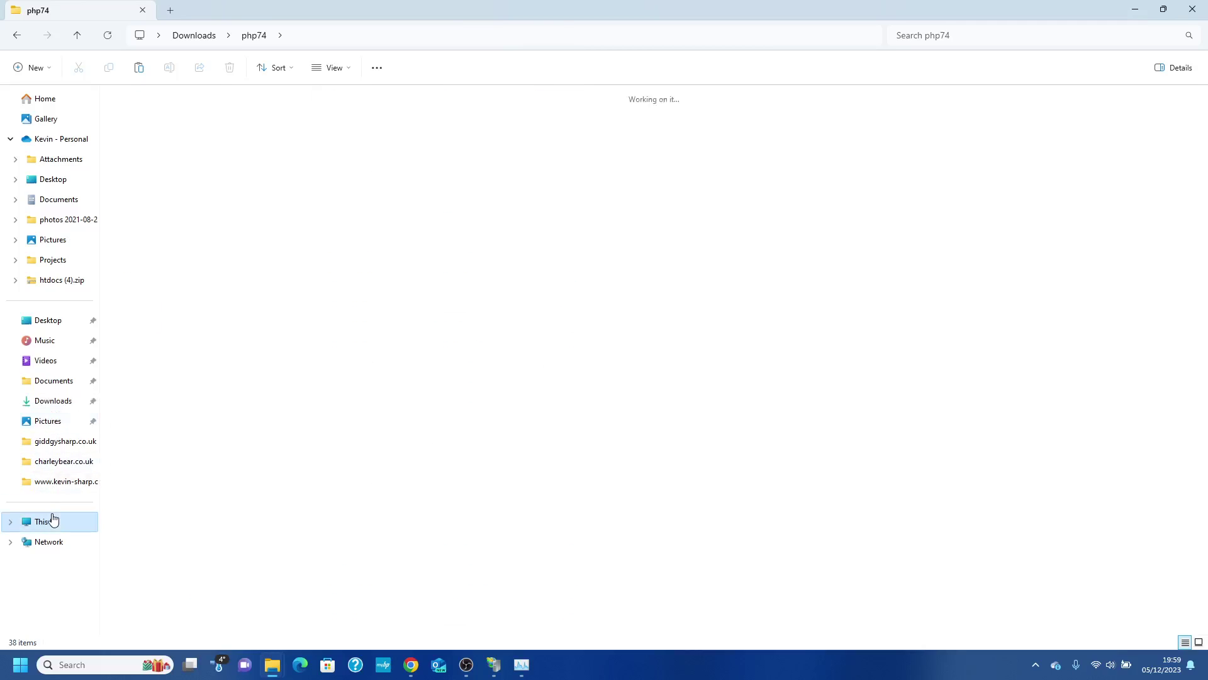
pyautogui.doubleClick(202, 134)
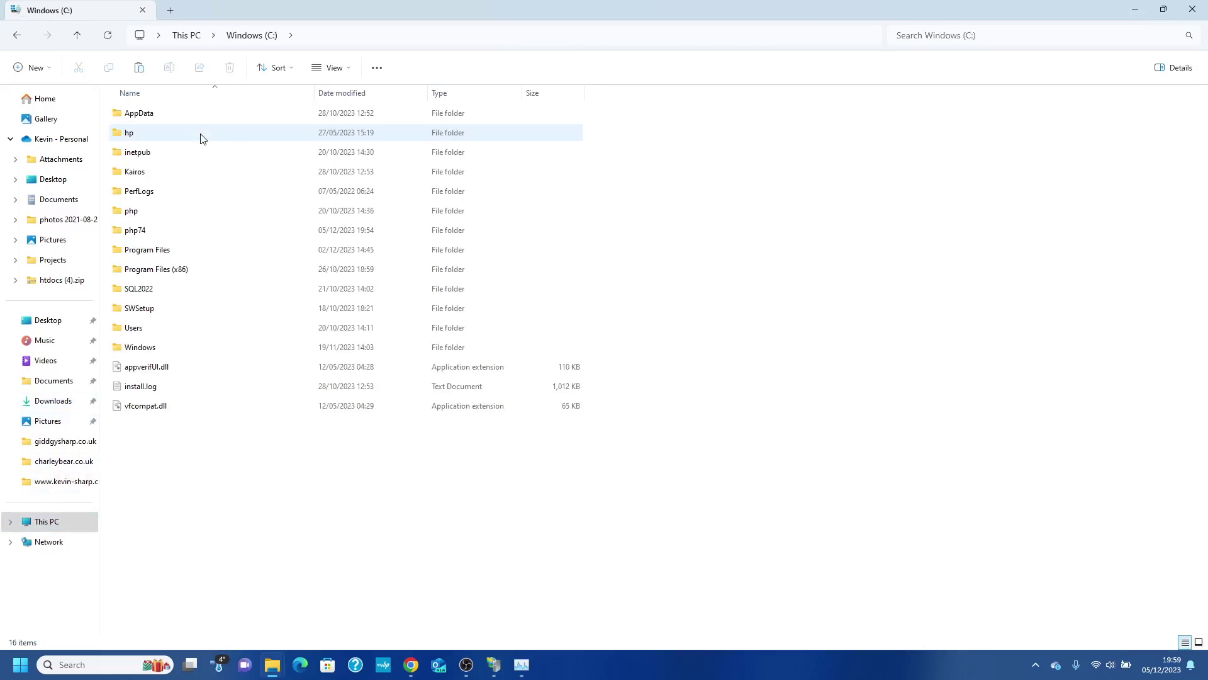
pyautogui.click(149, 235)
pyautogui.click(144, 216)
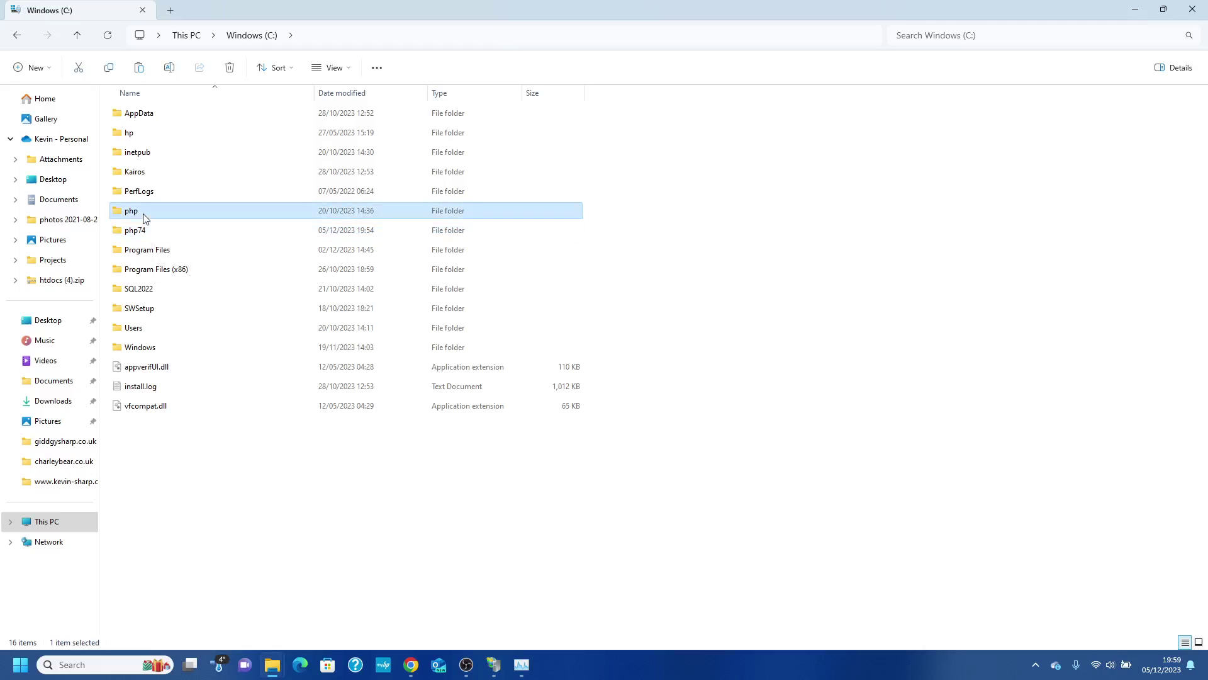
pyautogui.click(144, 214)
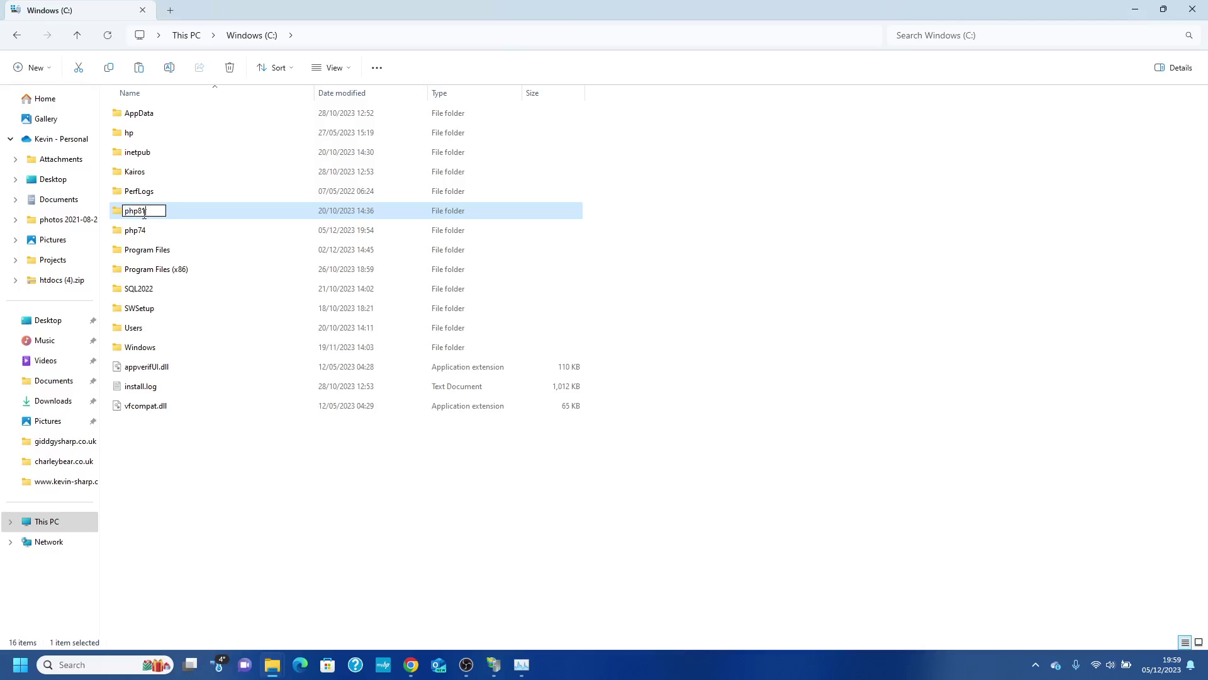
pyautogui.press('Return')
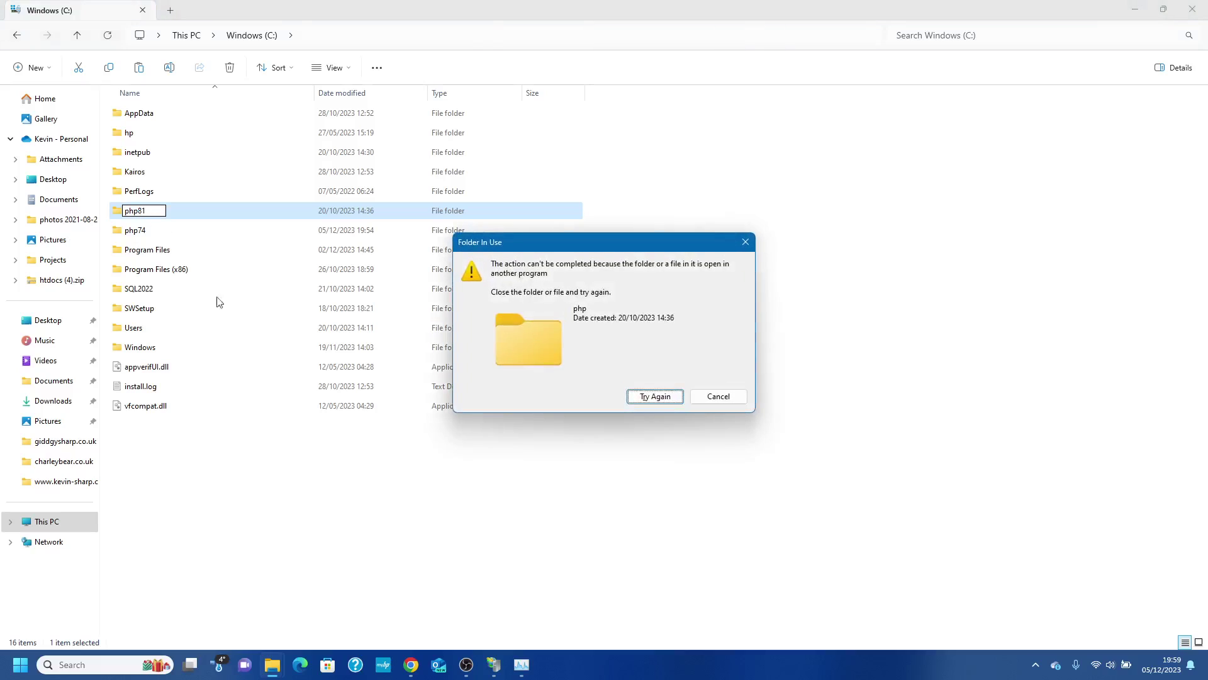
pyautogui.click(494, 664)
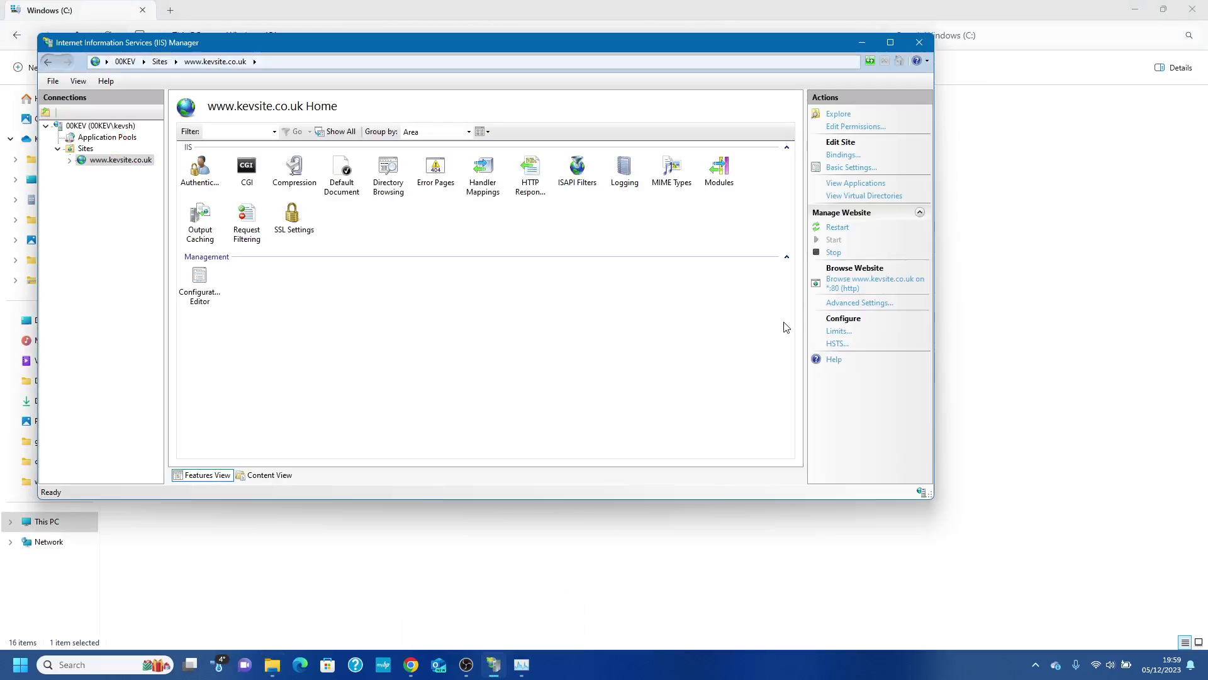
pyautogui.click(841, 253)
pyautogui.click(789, 5)
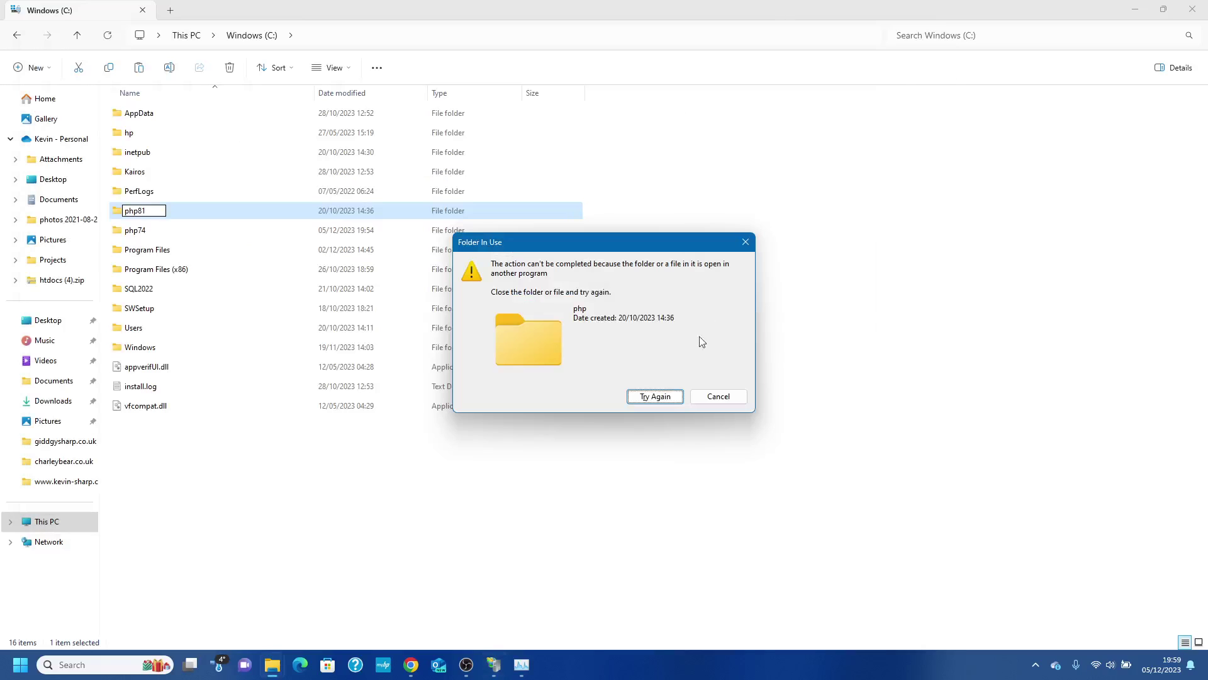
pyautogui.click(670, 399)
pyautogui.click(671, 399)
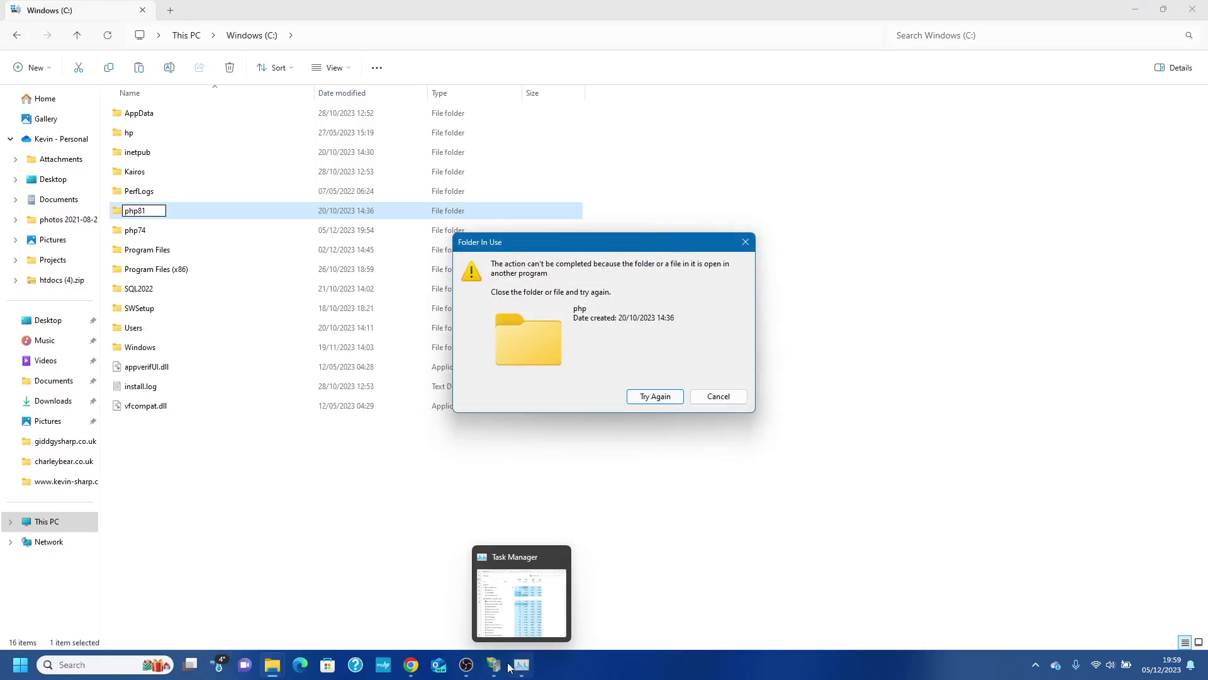
# End the CGI / FastCGI process in Task Manager and retry renaming the folder to php81.
pyautogui.click(521, 664)
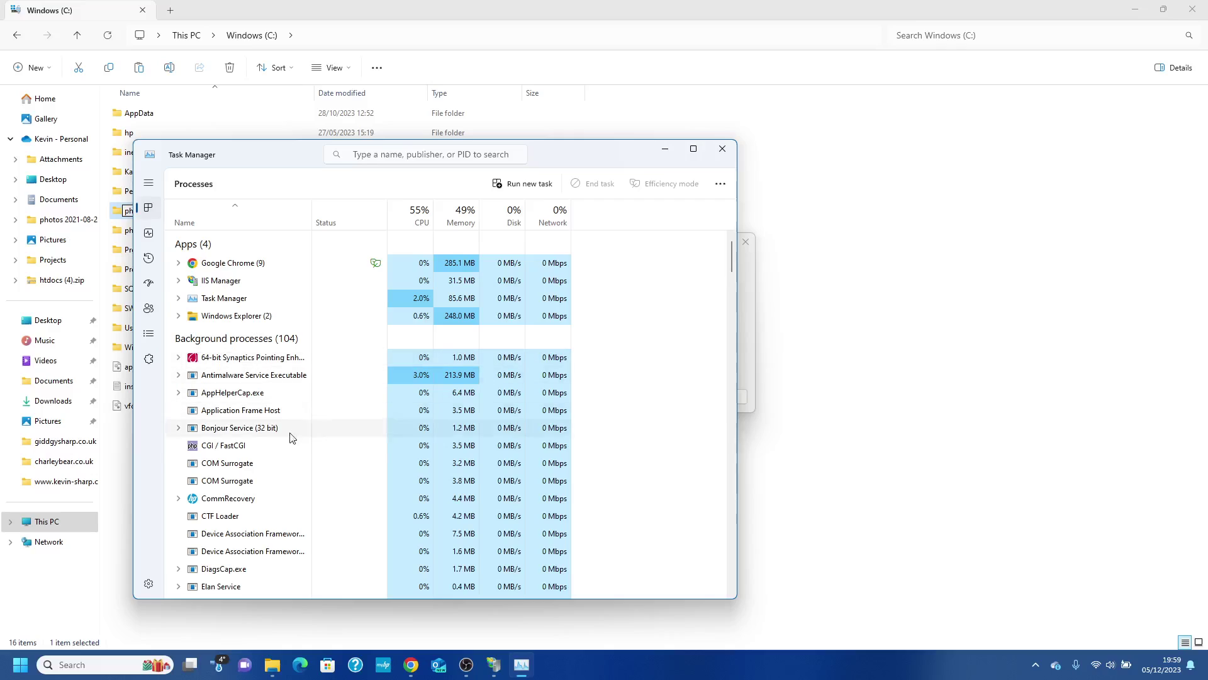
pyautogui.click(268, 446)
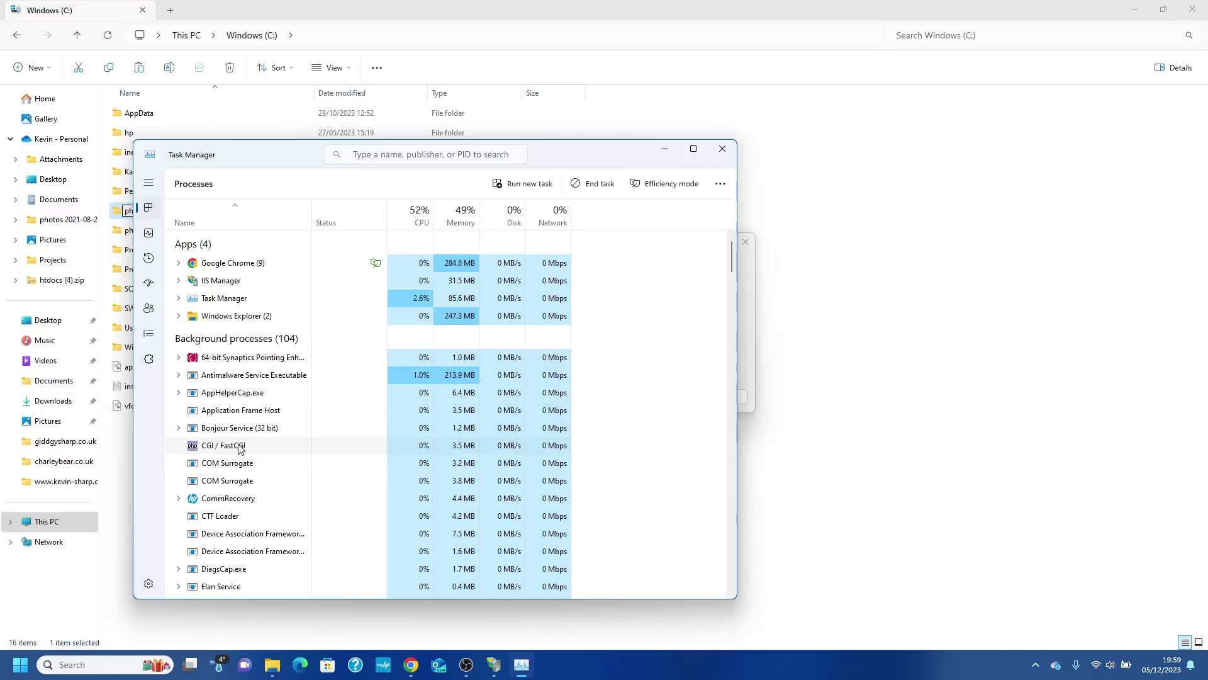
pyautogui.rightClick(240, 447)
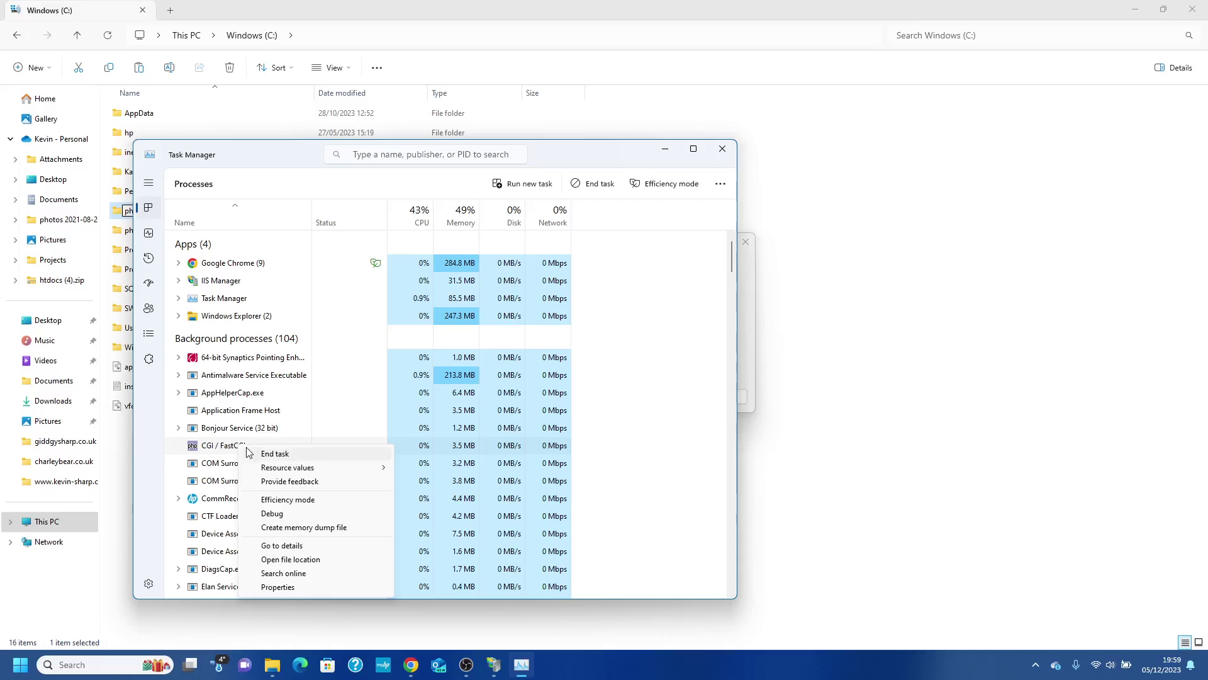
pyautogui.click(248, 452)
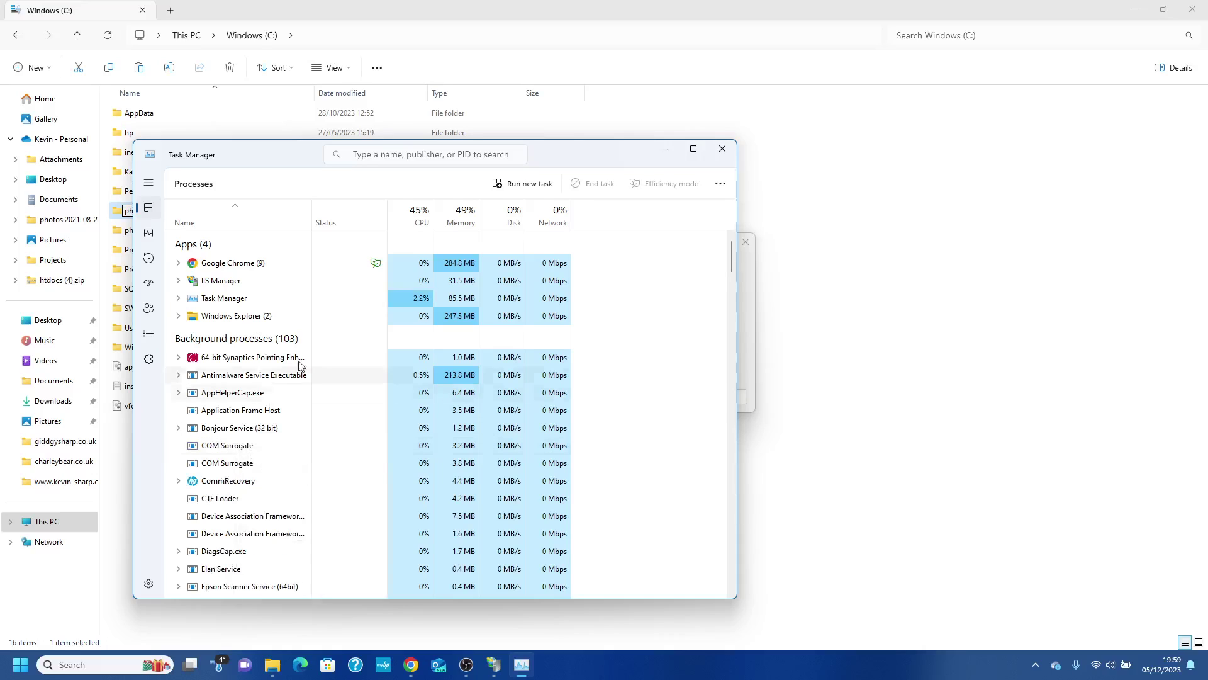
pyautogui.click(753, 281)
pyautogui.click(659, 397)
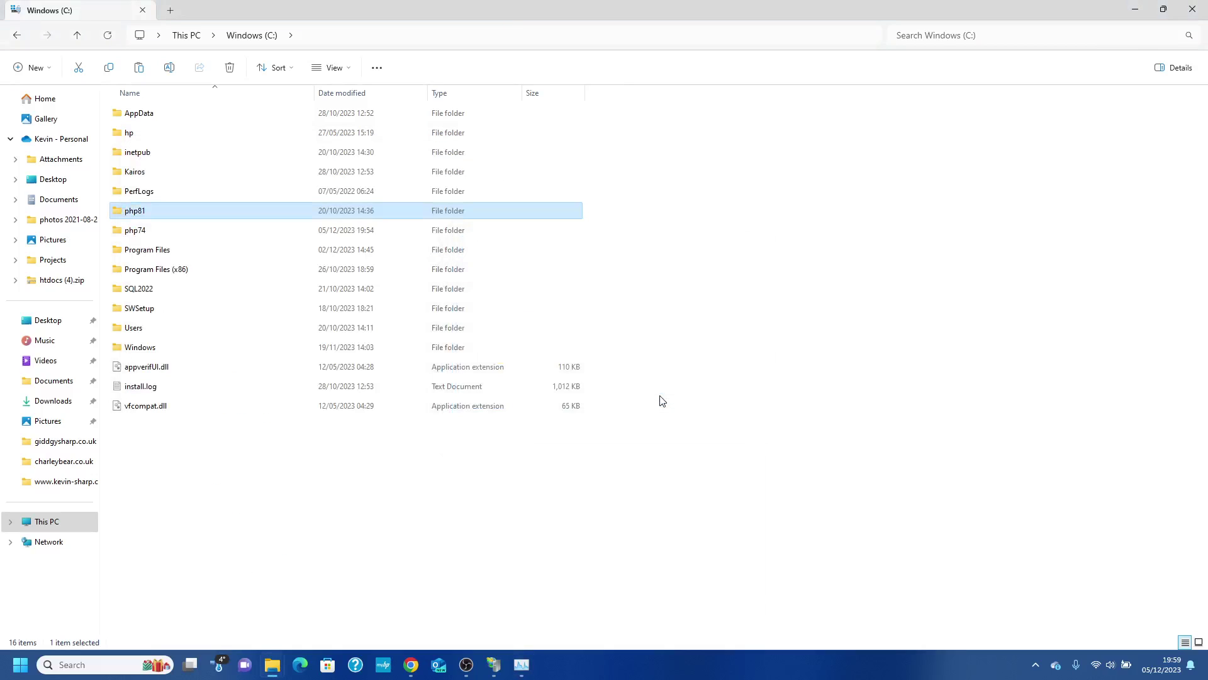
# Rename the php74 folder on drive C: to php.
pyautogui.click(141, 233)
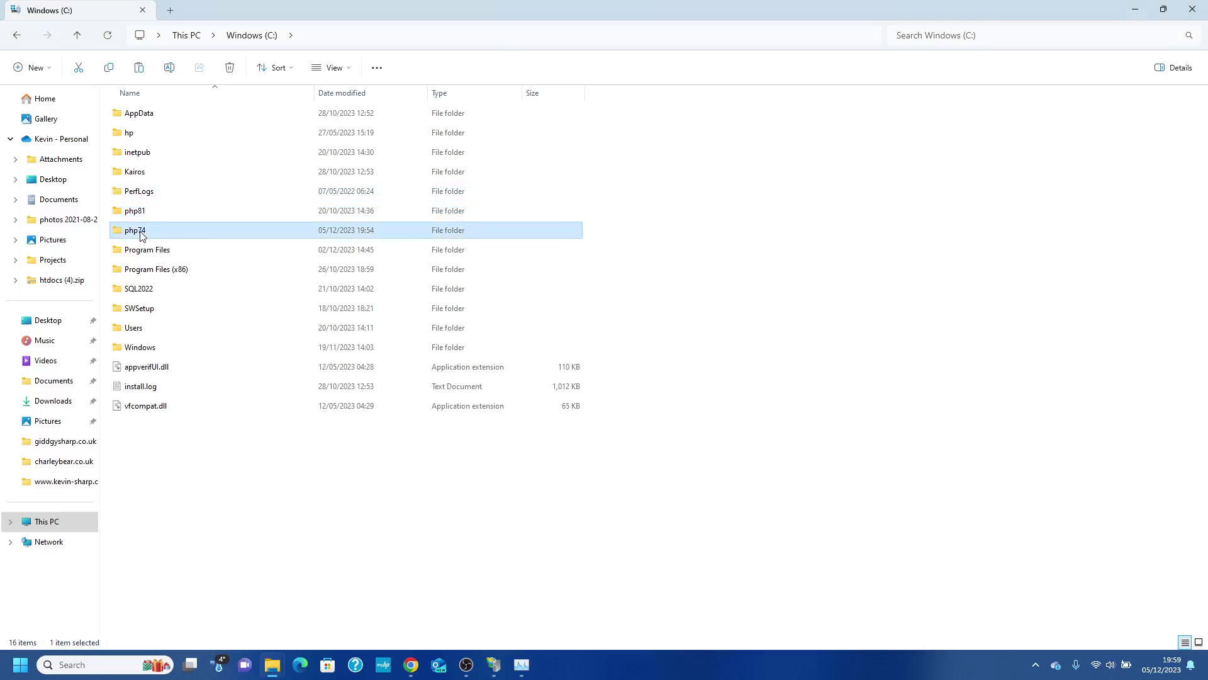
pyautogui.rightClick(141, 233)
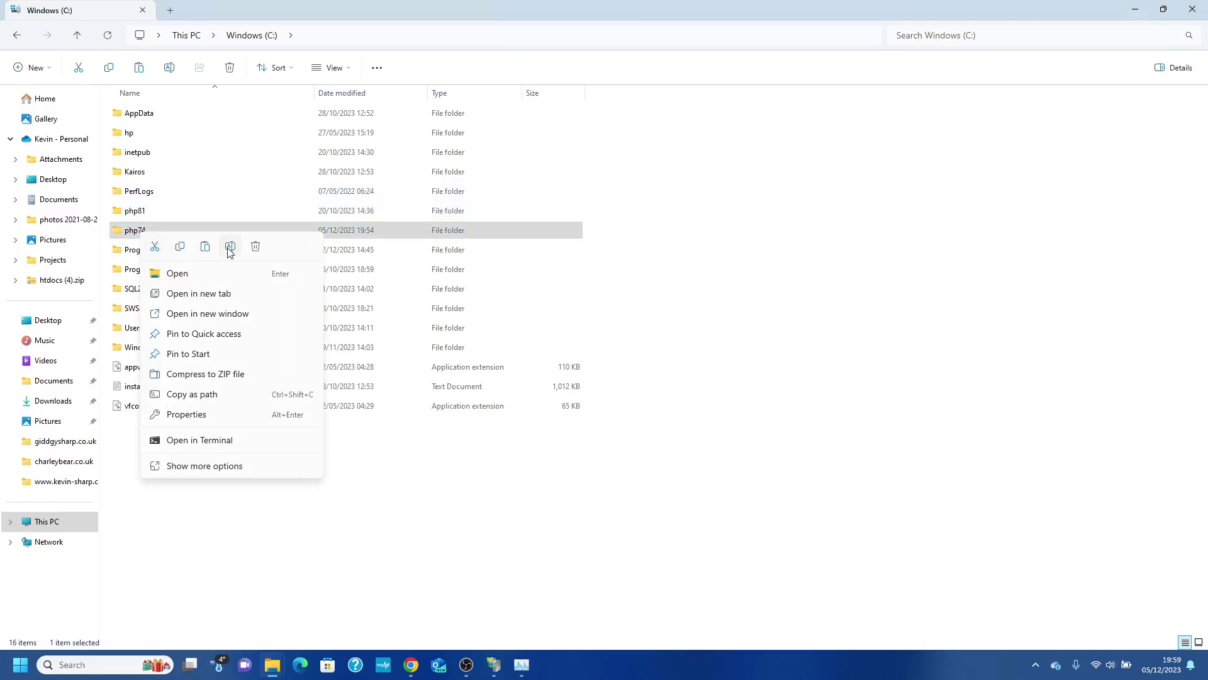
pyautogui.click(229, 250)
pyautogui.click(163, 232)
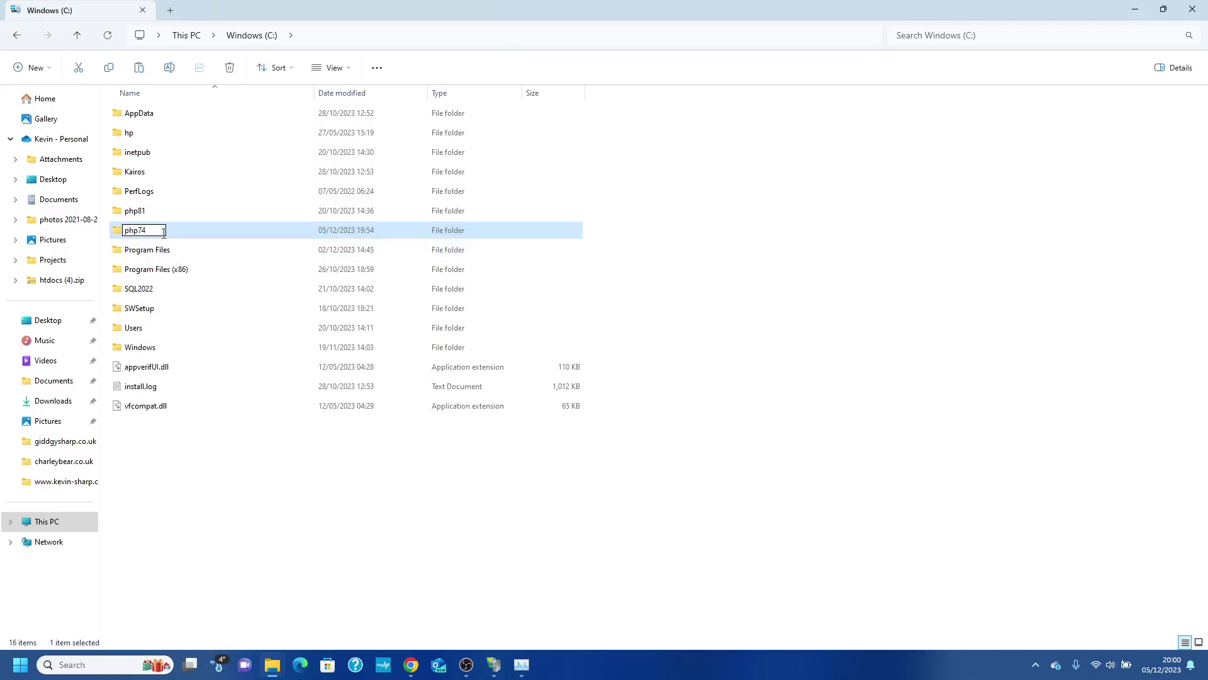
pyautogui.press('BackSpace')
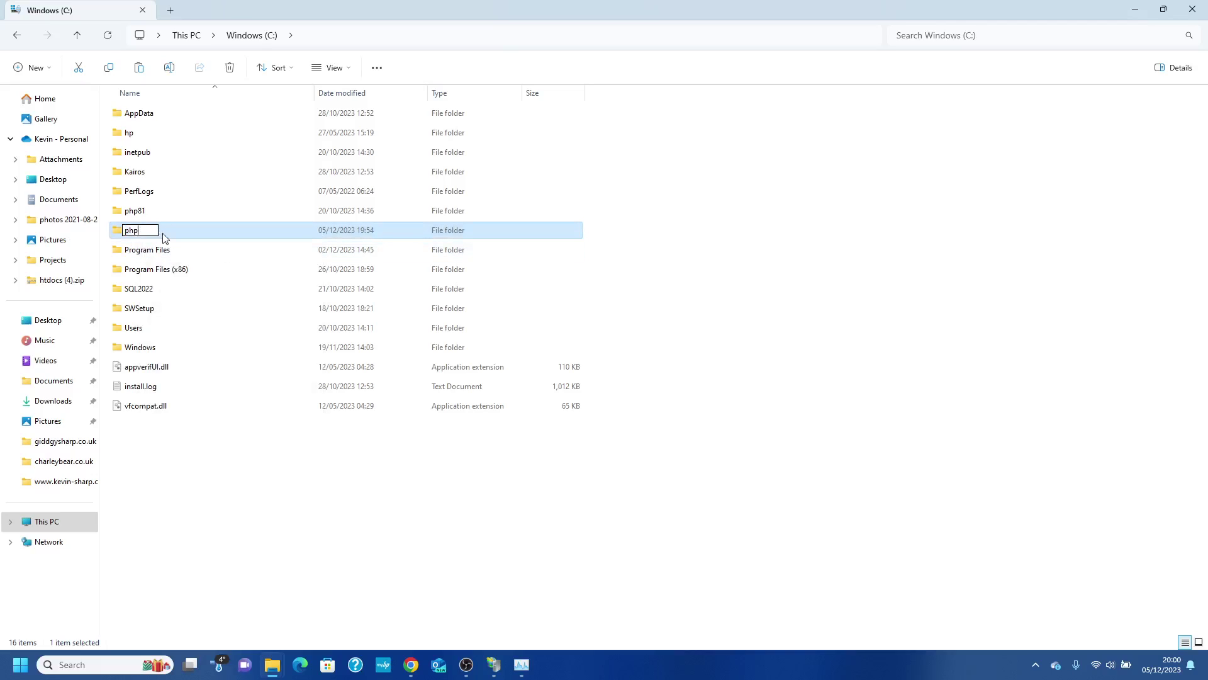
pyautogui.press('Return')
pyautogui.click(411, 665)
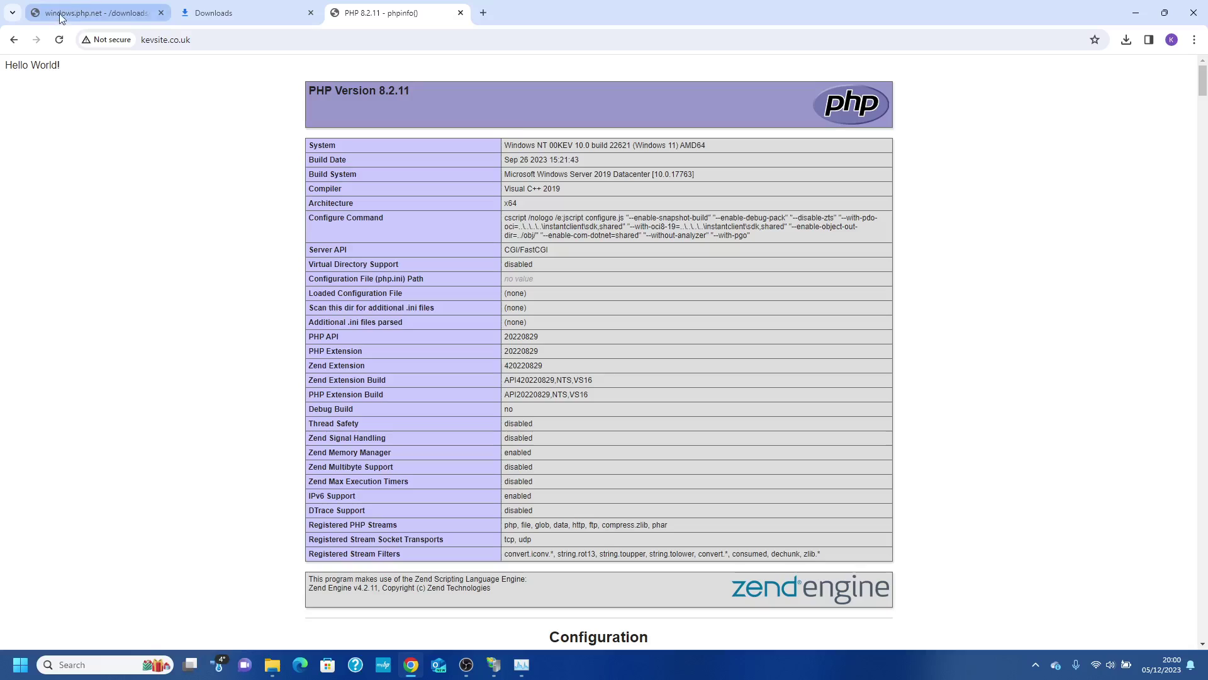
pyautogui.click(57, 40)
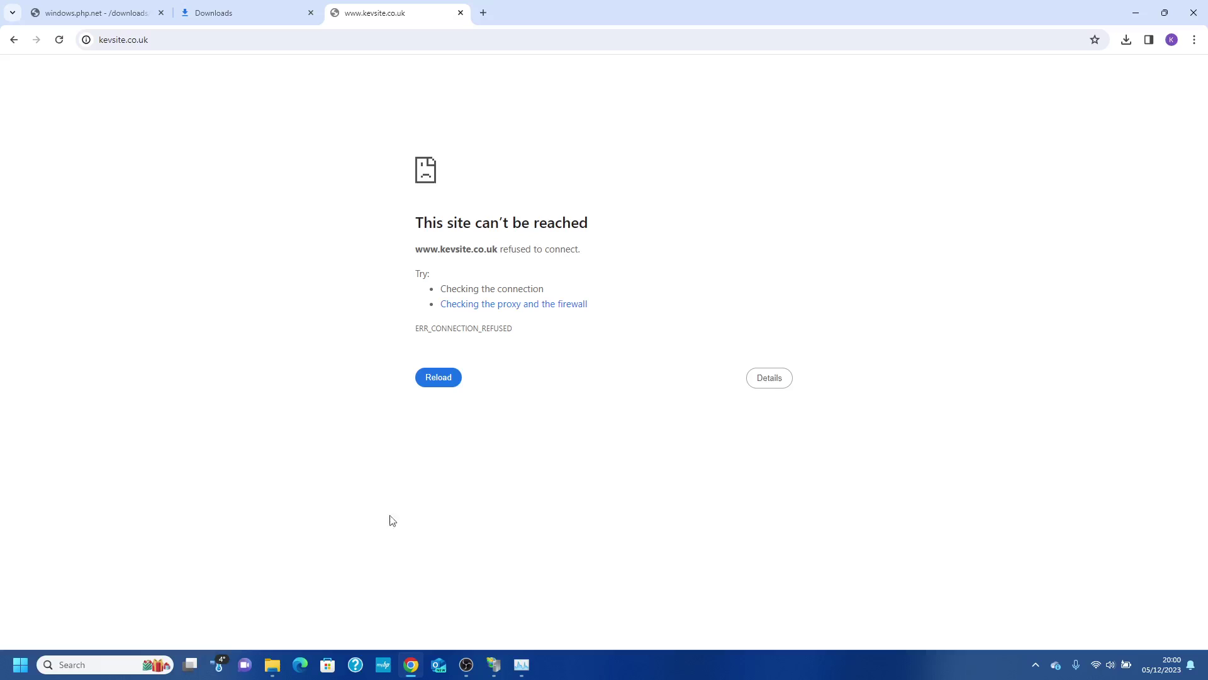
pyautogui.click(483, 668)
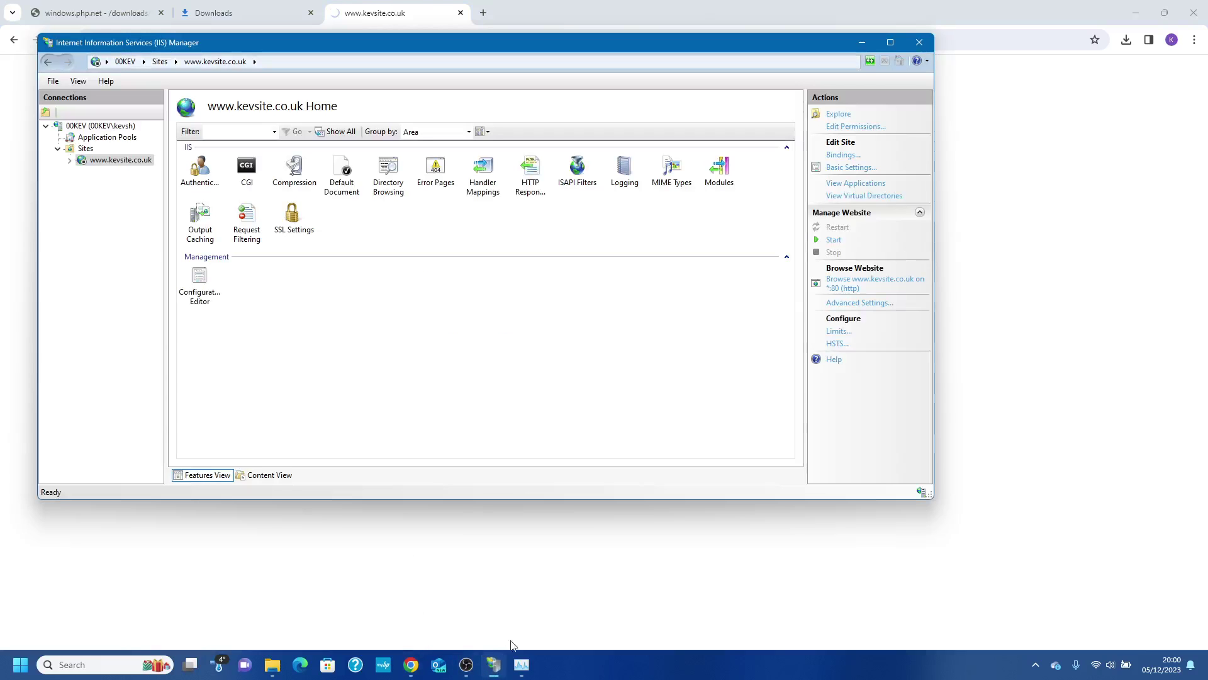
pyautogui.click(840, 244)
pyautogui.click(989, 160)
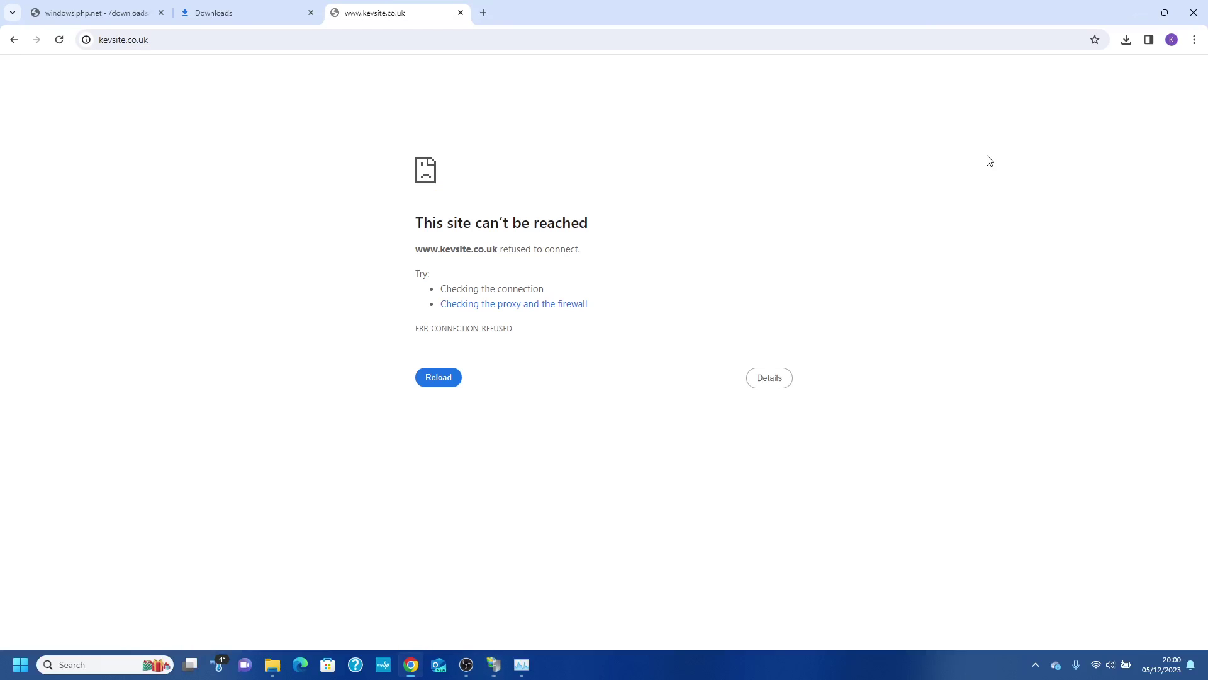
pyautogui.click(61, 39)
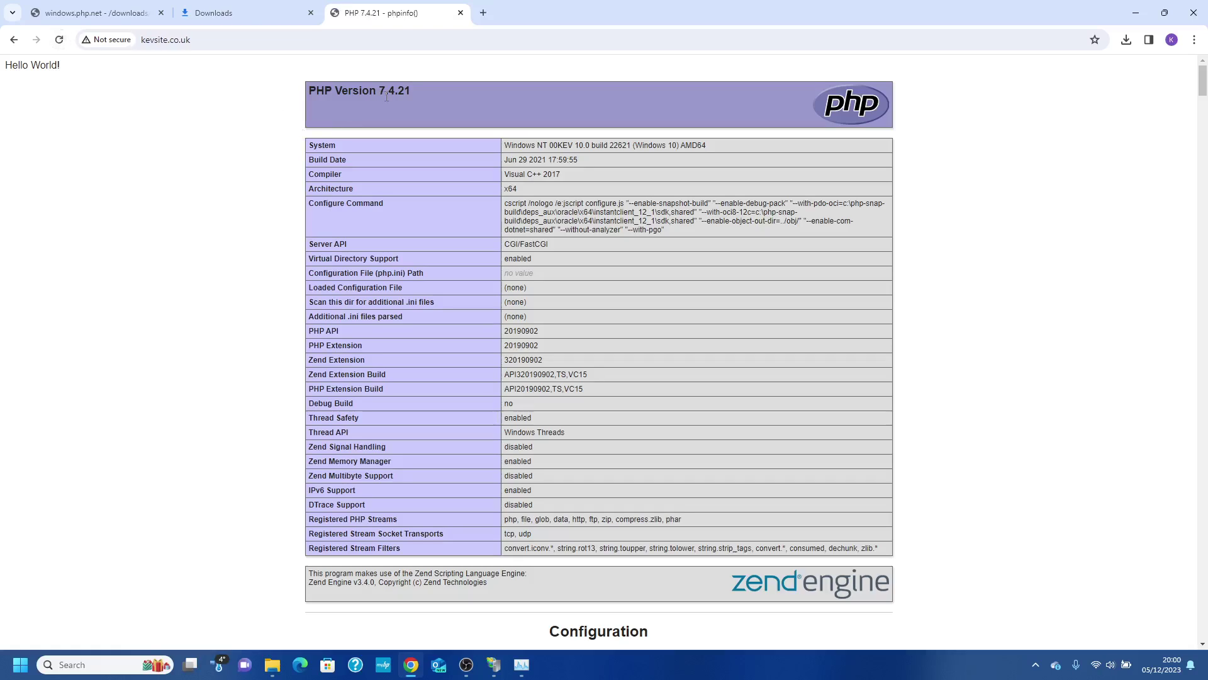
pyautogui.moveTo(380, 94); pyautogui.dragTo(400, 91)
# Examine the files in the php folder on drive C: and return to the phpinfo page in Chrome.
pyautogui.click(266, 668)
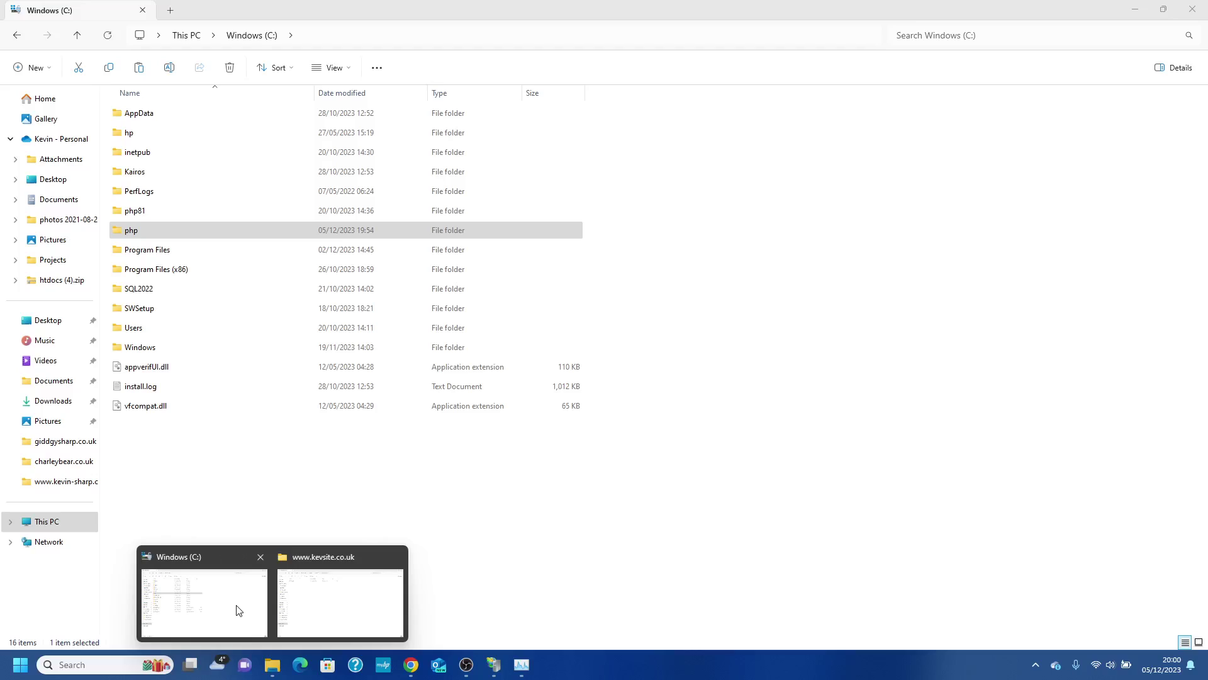
pyautogui.click(239, 614)
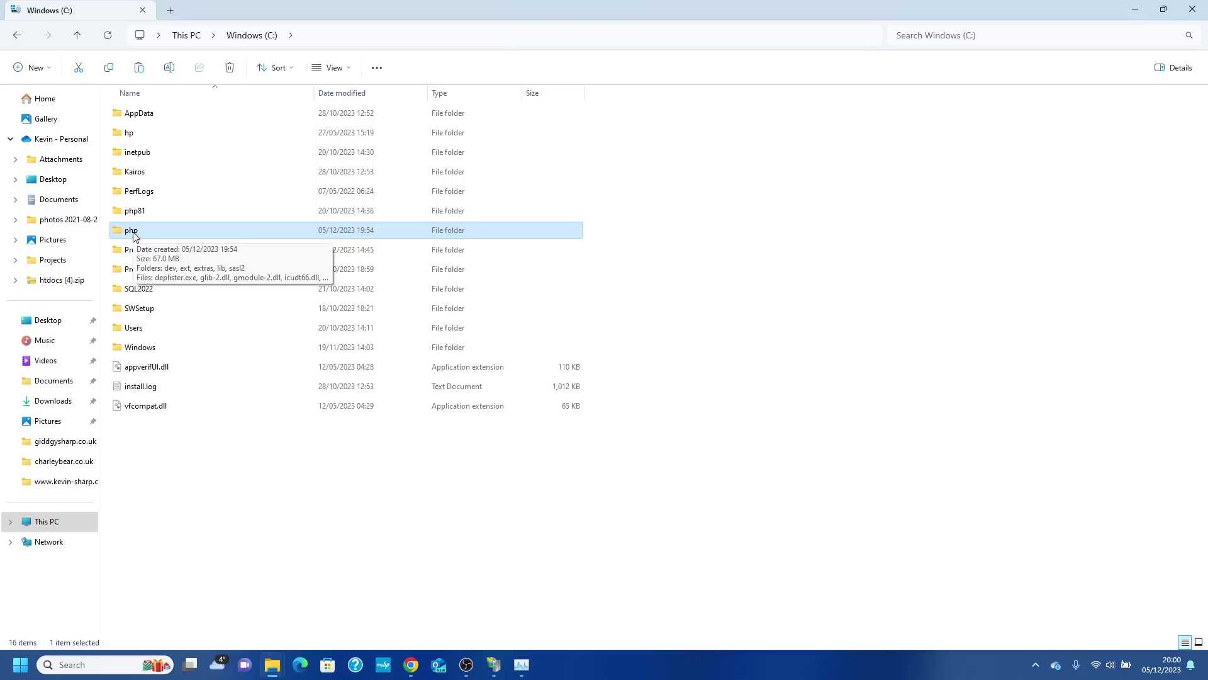
pyautogui.doubleClick(131, 232)
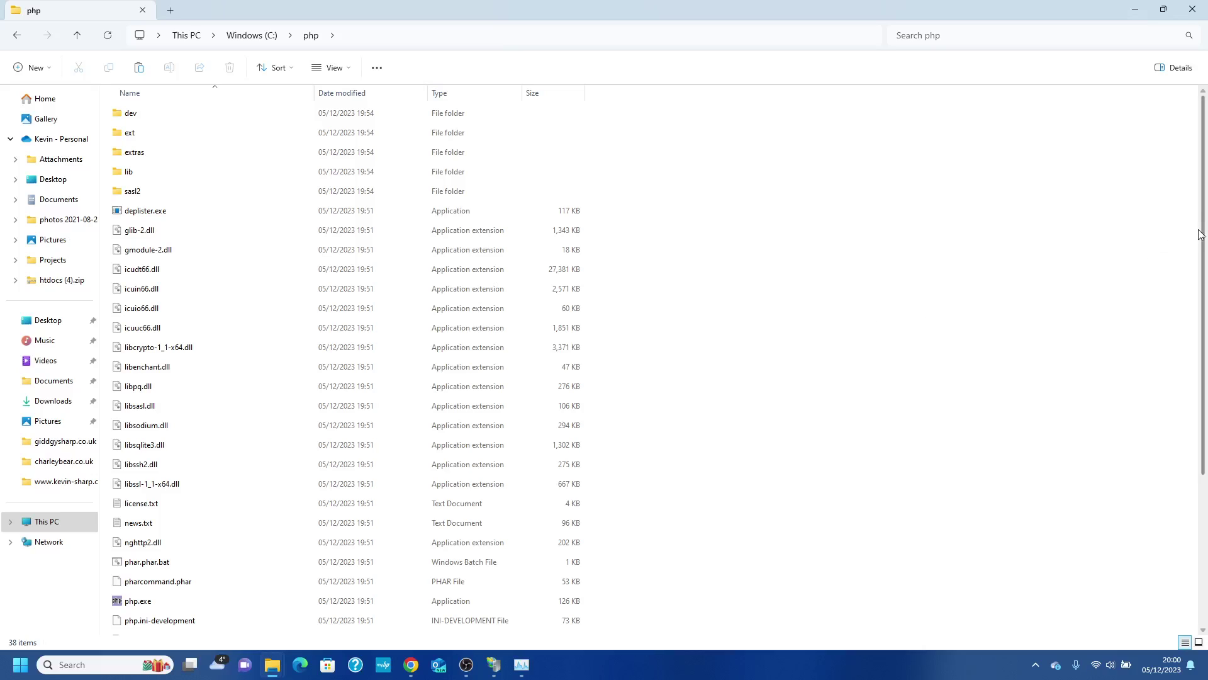
pyautogui.scroll(-4, 1200, 235)
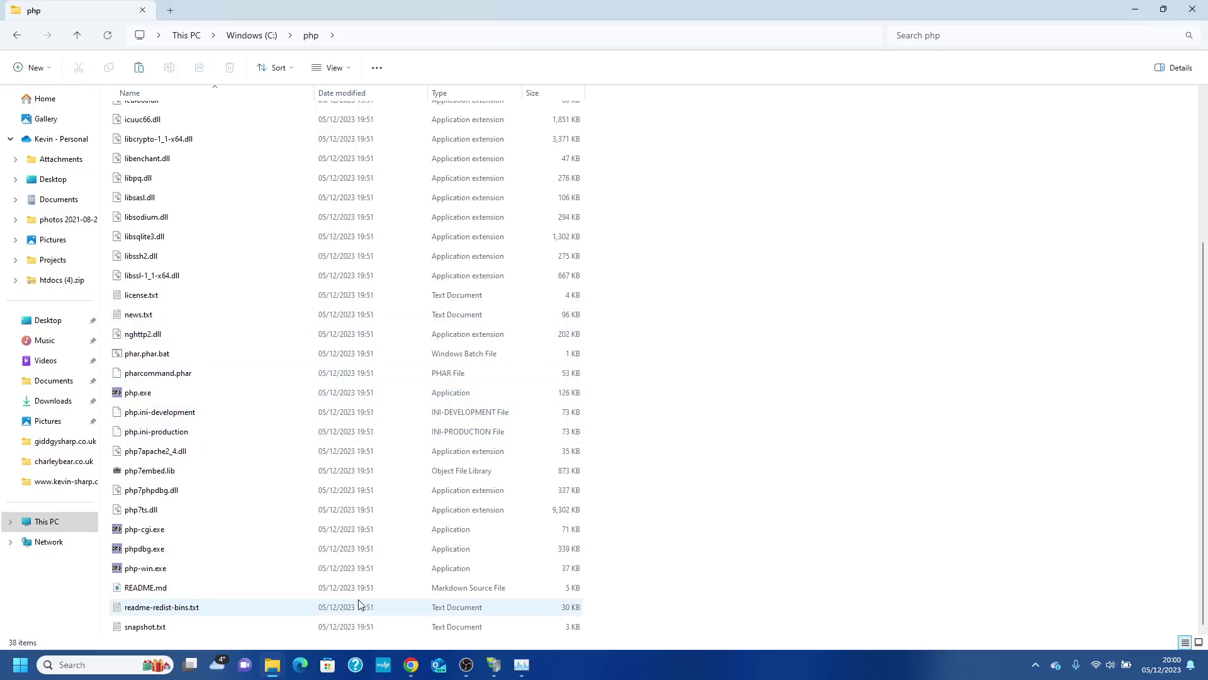
pyautogui.click(411, 665)
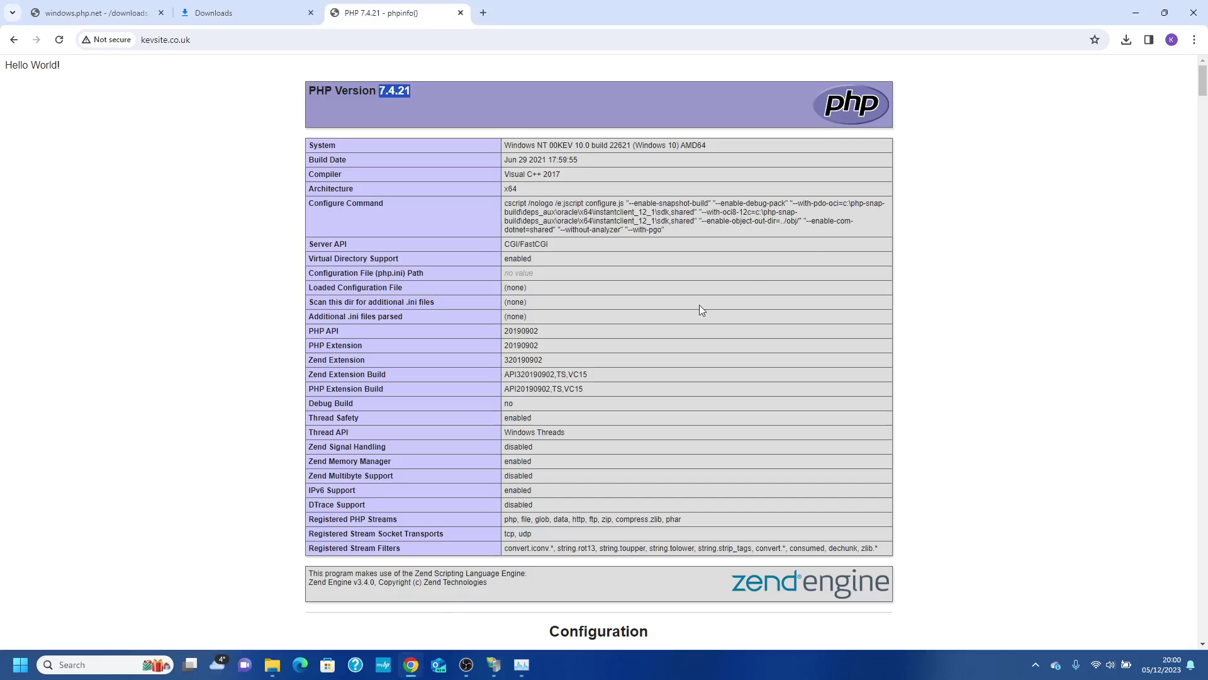
pyautogui.moveTo(1202, 81)
pyautogui.mouseDown()
pyautogui.moveTo(1203, 573)
pyautogui.moveTo(1200, 5)
pyautogui.mouseUp()
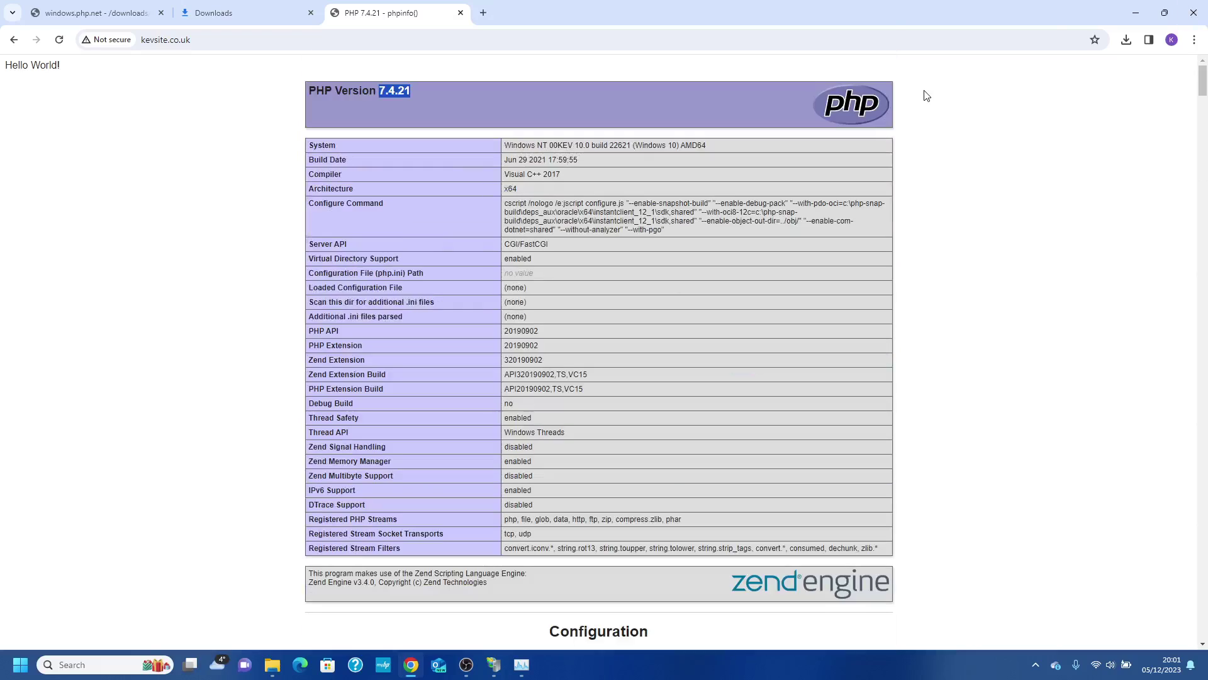